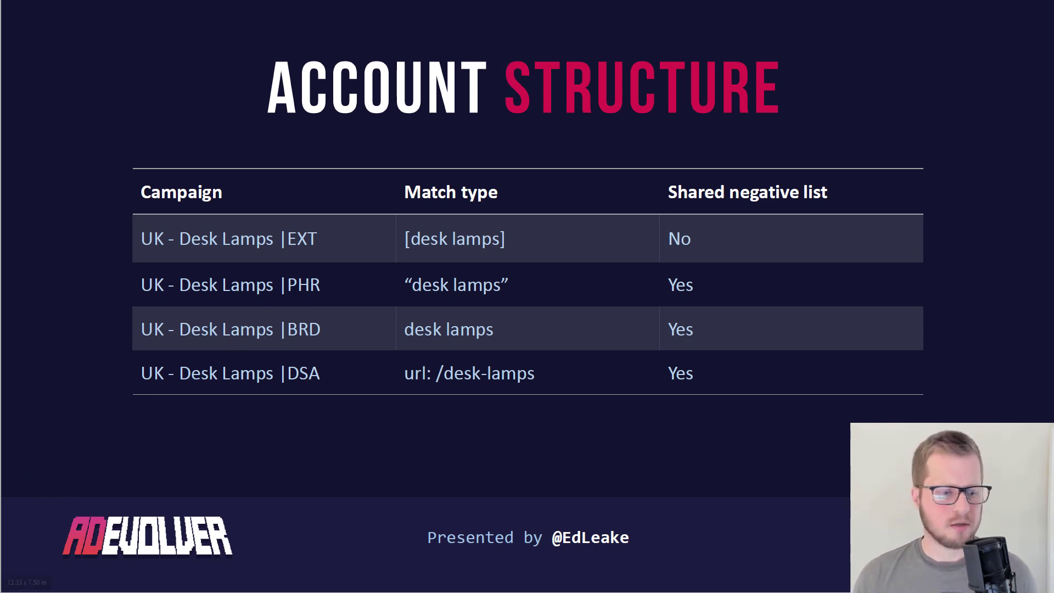
Switch from the slides to the Google Sheets Control Sheet with its two SQR to SKAGs rows.
{"action": "key", "text": "alt+Tab"}
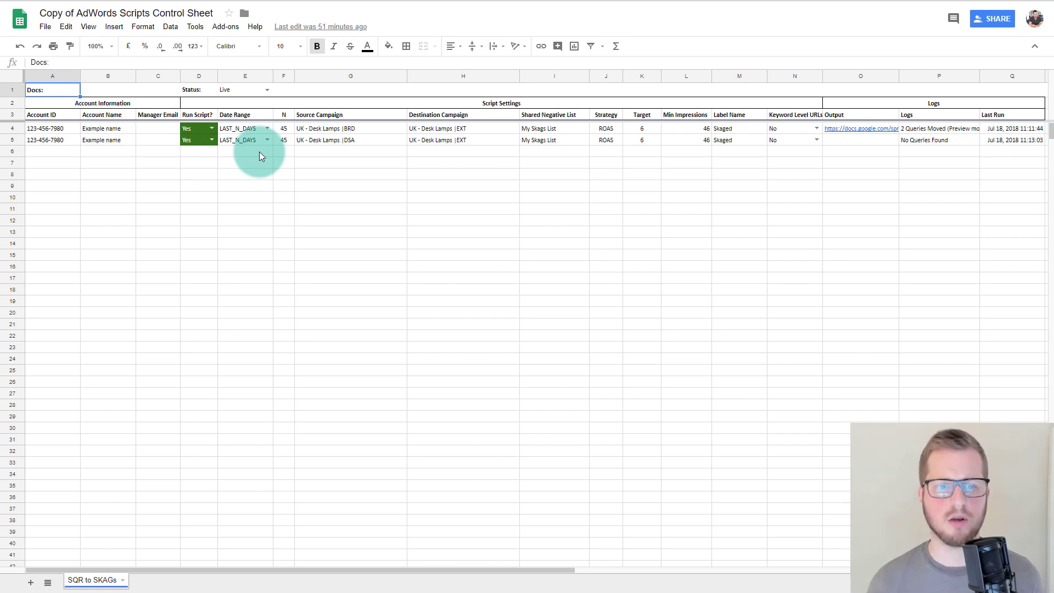
Change the first row's strategy value from ROAS to CPA.
{"action": "left_click", "coordinate": [609, 131]}
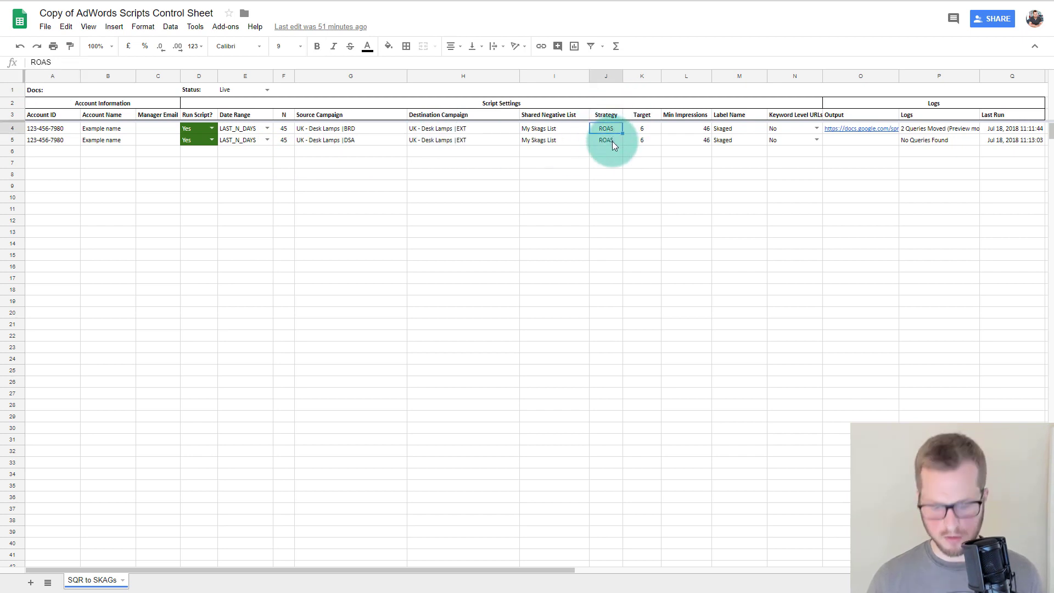
{"action": "type", "text": "CPA"}
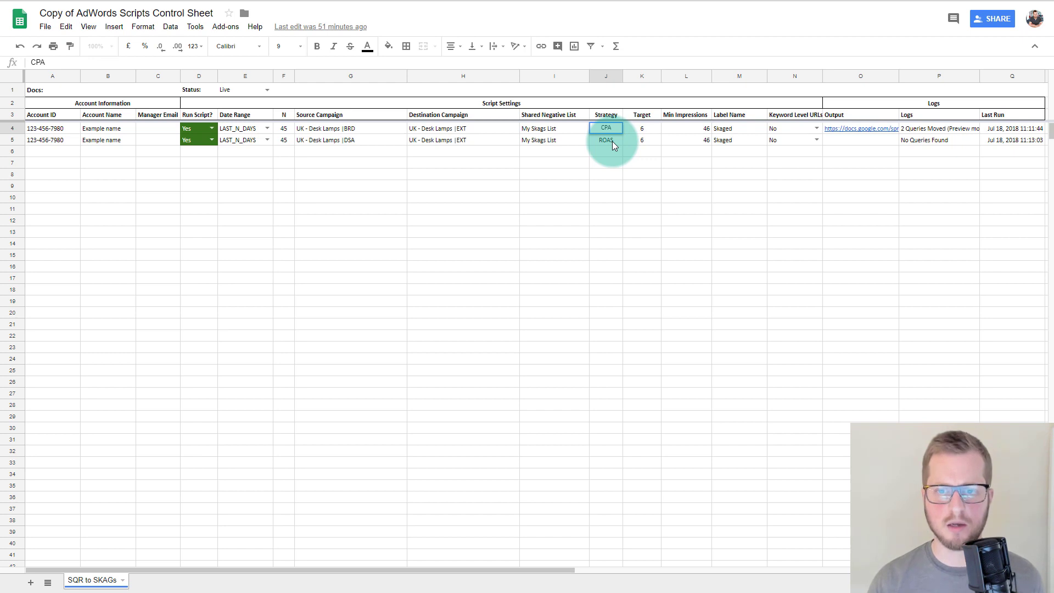
{"action": "key", "text": "Tab"}
{"action": "key", "text": "shift+Tab"}
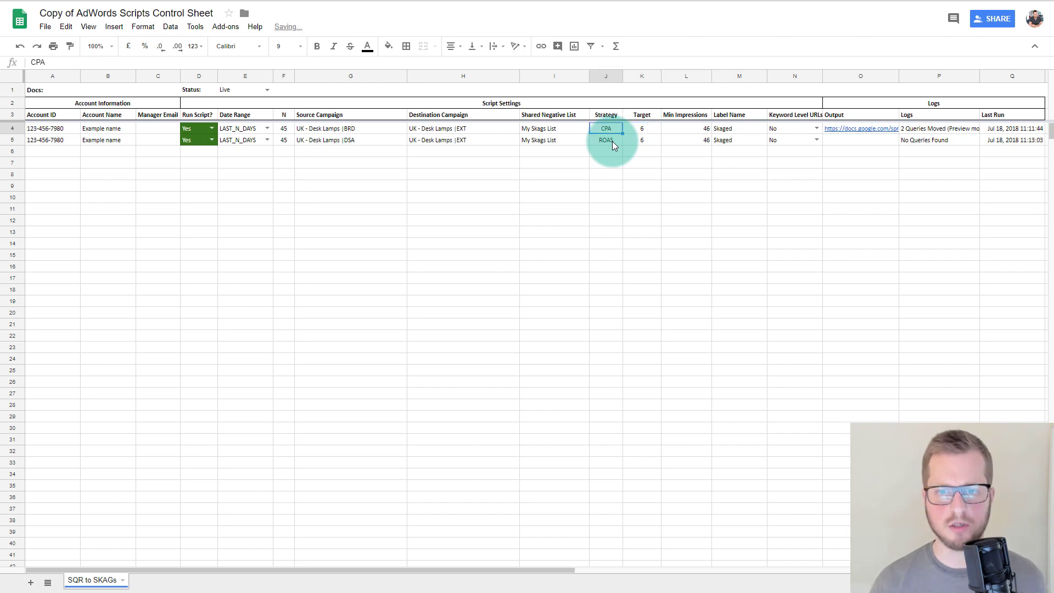
Check the second row's strategy and the first row's target, then select the Source Campaign column.
{"action": "left_click", "coordinate": [611, 141]}
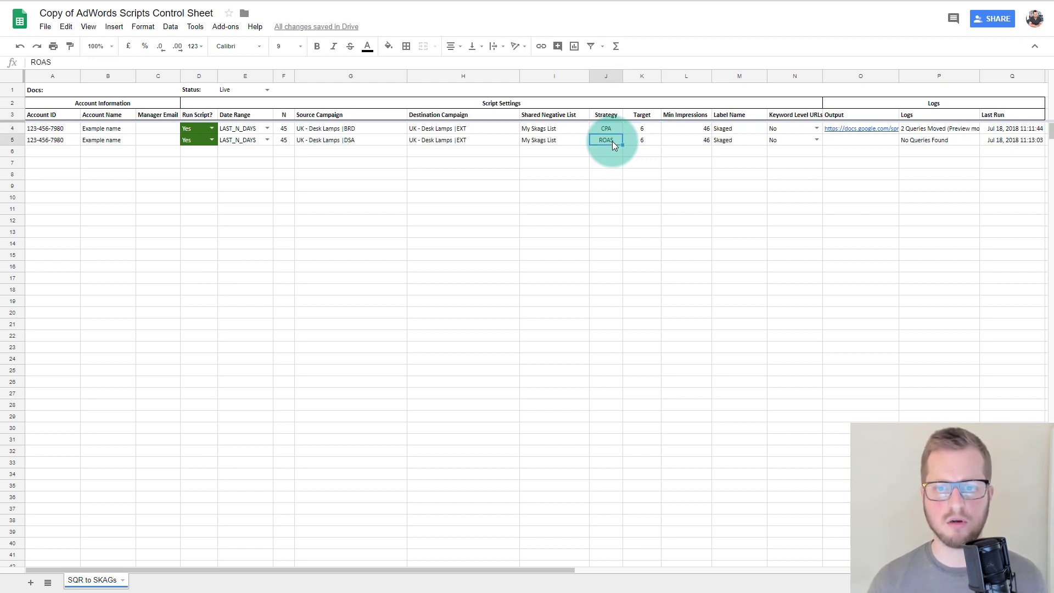
{"action": "key", "text": "Up"}
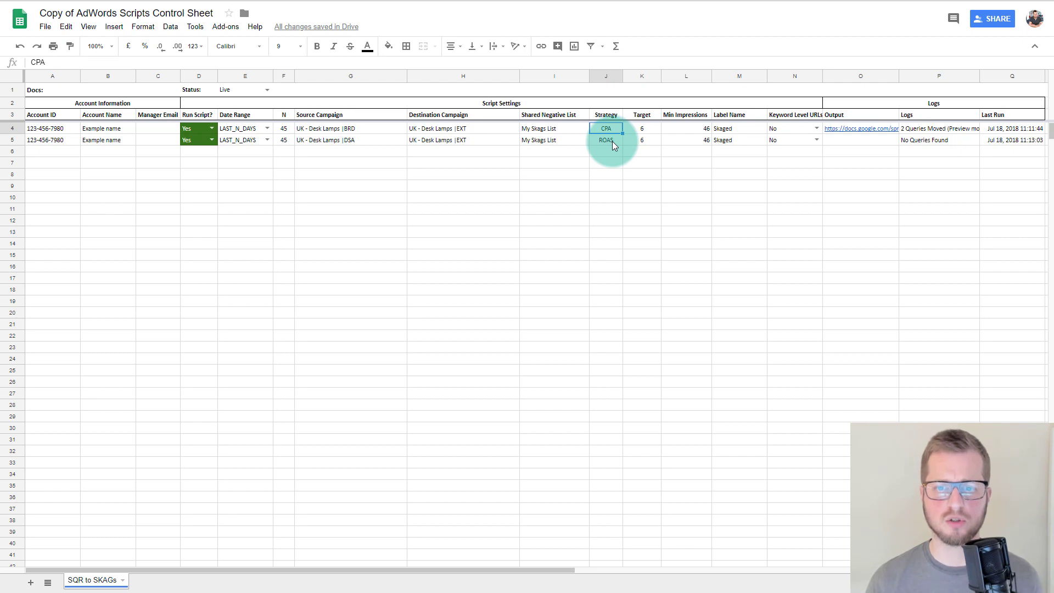
{"action": "key", "text": "Down"}
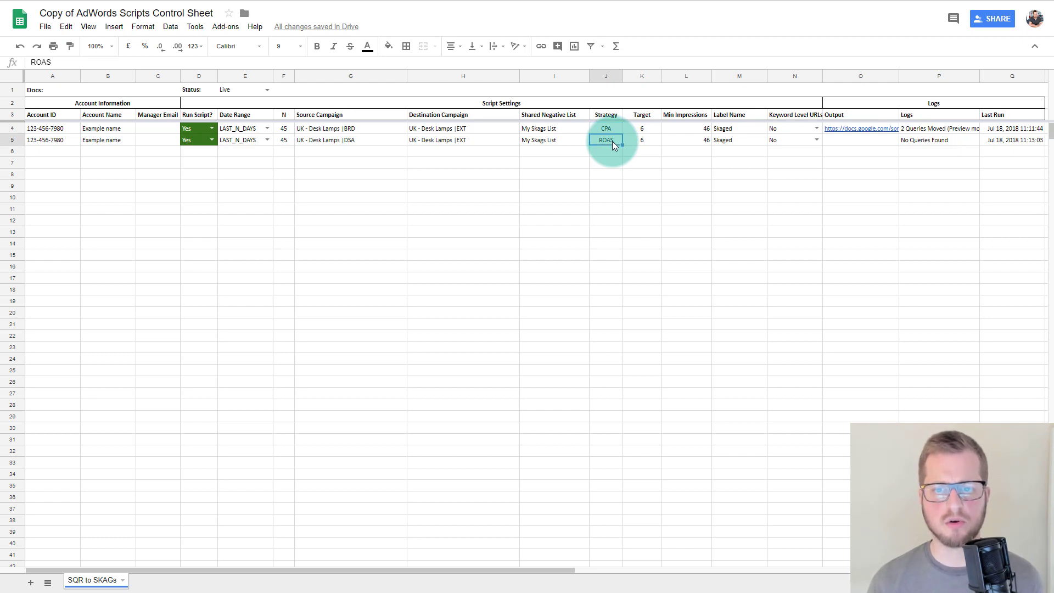
{"action": "key", "text": "Right"}
{"action": "key", "text": "Up"}
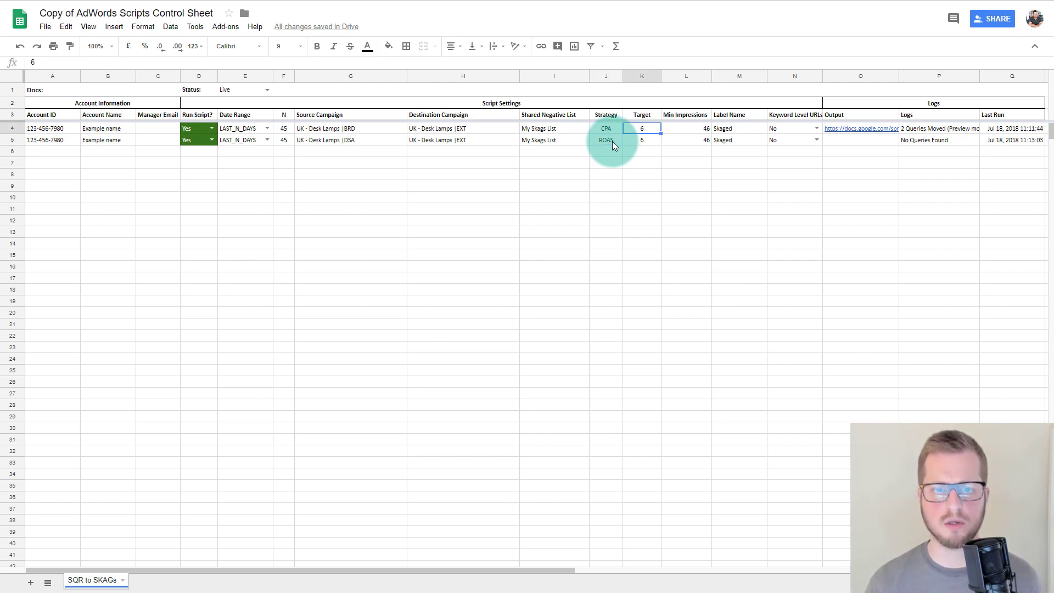
{"action": "left_click", "coordinate": [341, 80]}
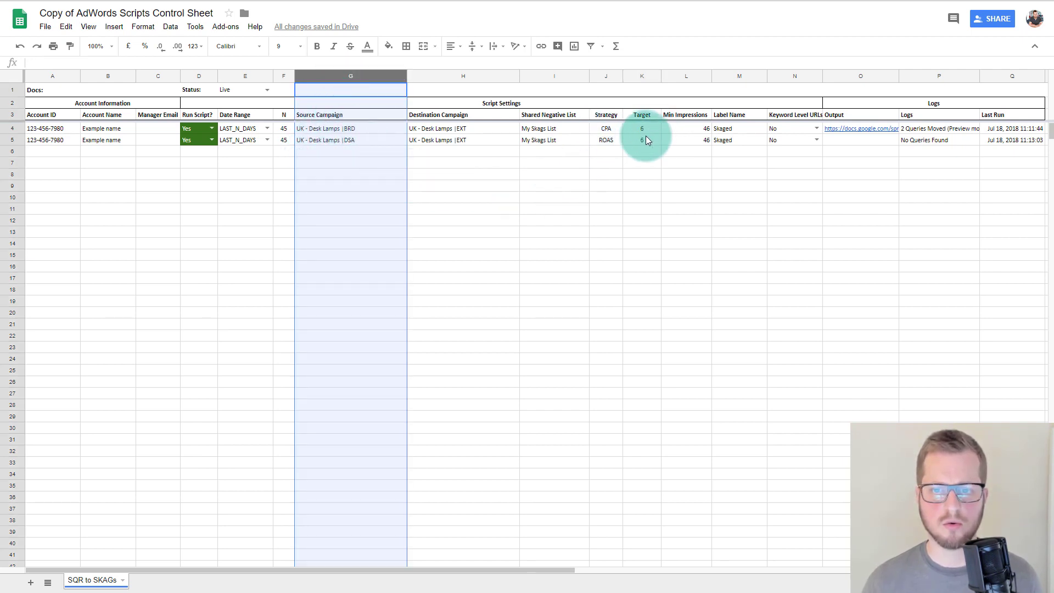
{"action": "left_click", "coordinate": [692, 75]}
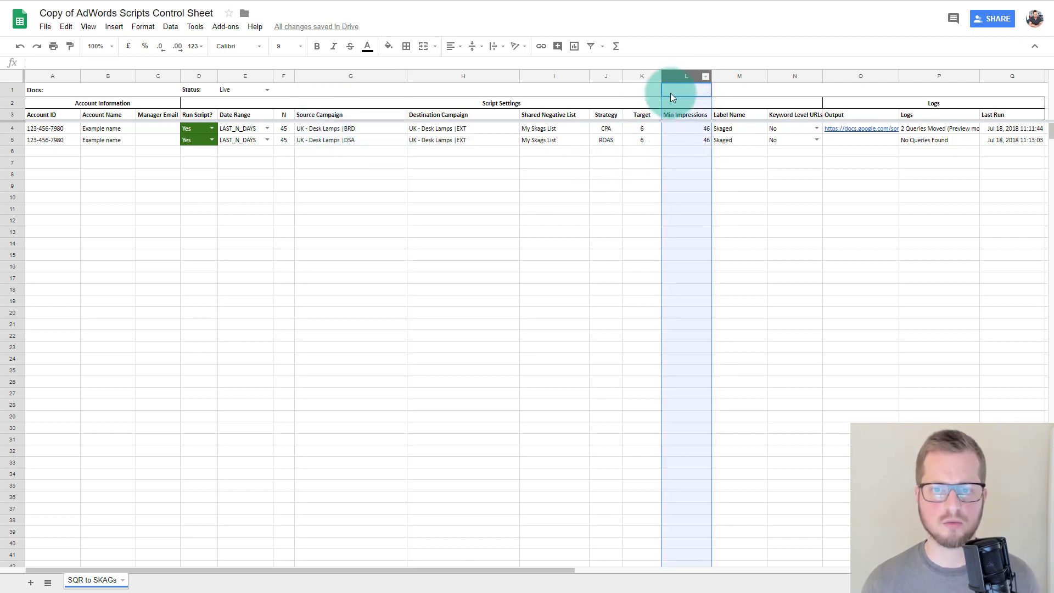
{"action": "left_click", "coordinate": [354, 130]}
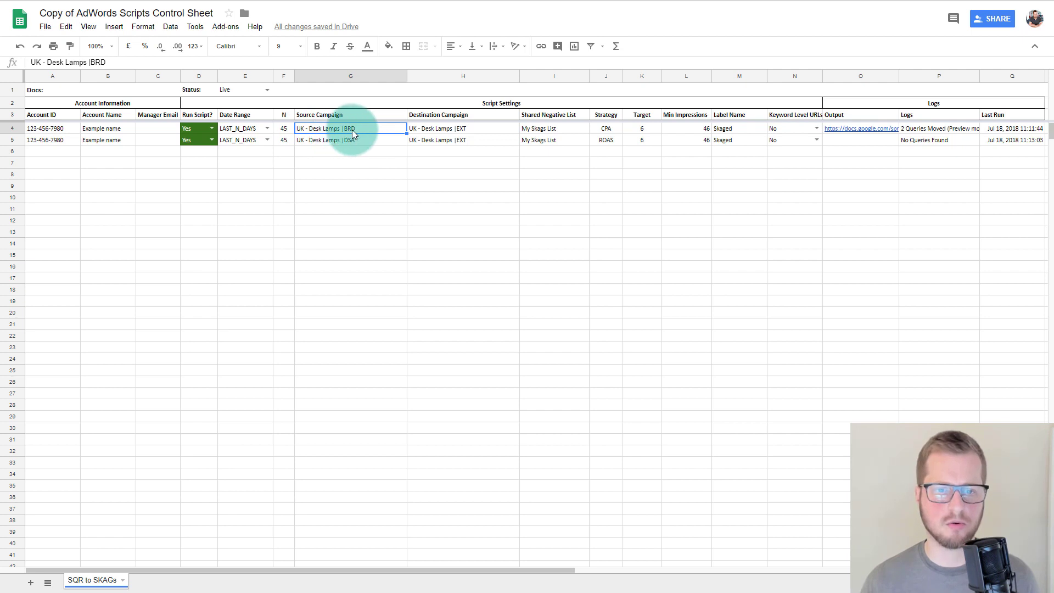
{"action": "left_click", "coordinate": [474, 131]}
{"action": "left_click", "coordinate": [472, 137]}
{"action": "left_click", "coordinate": [476, 128]}
{"action": "left_click", "coordinate": [386, 130]}
{"action": "left_click", "coordinate": [440, 132]}
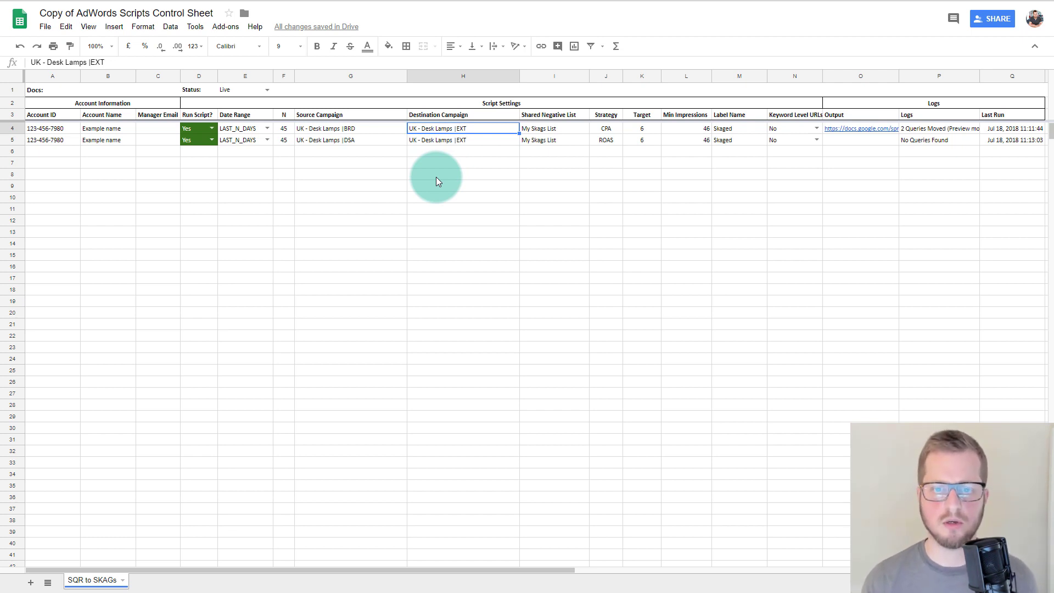
Set the first row's strategy to ROAS, then review the Min Impressions column values.
{"action": "left_click", "coordinate": [615, 127]}
{"action": "type", "text": "ROAS"}
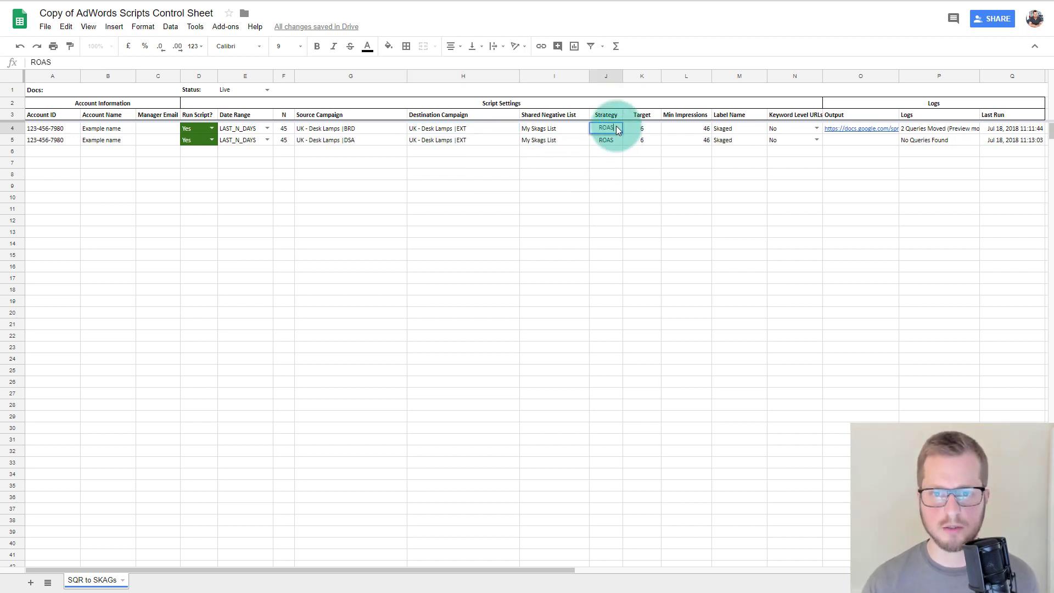
{"action": "key", "text": "Tab"}
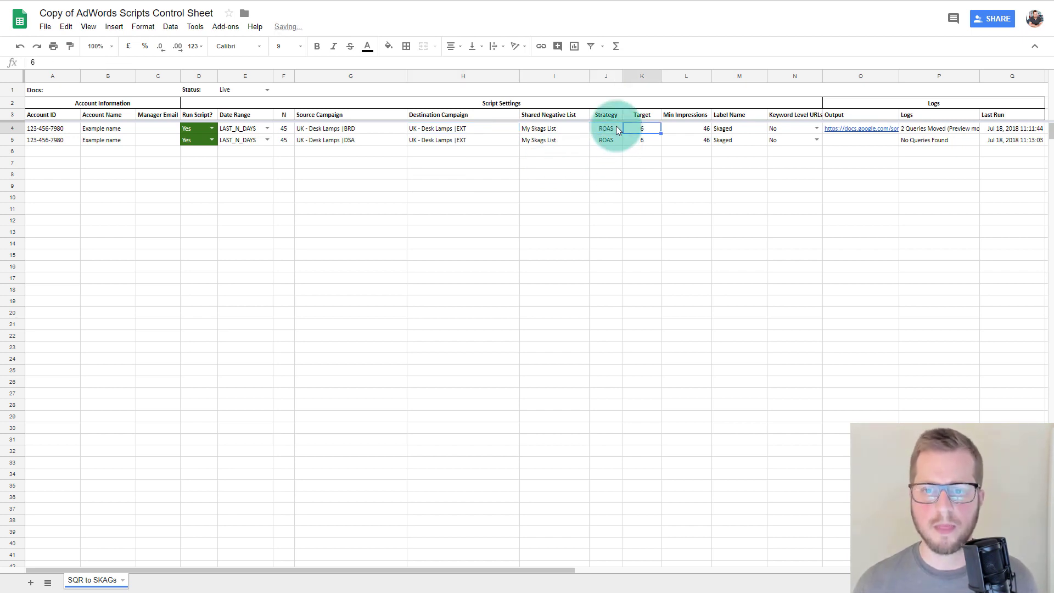
{"action": "left_click", "coordinate": [691, 79]}
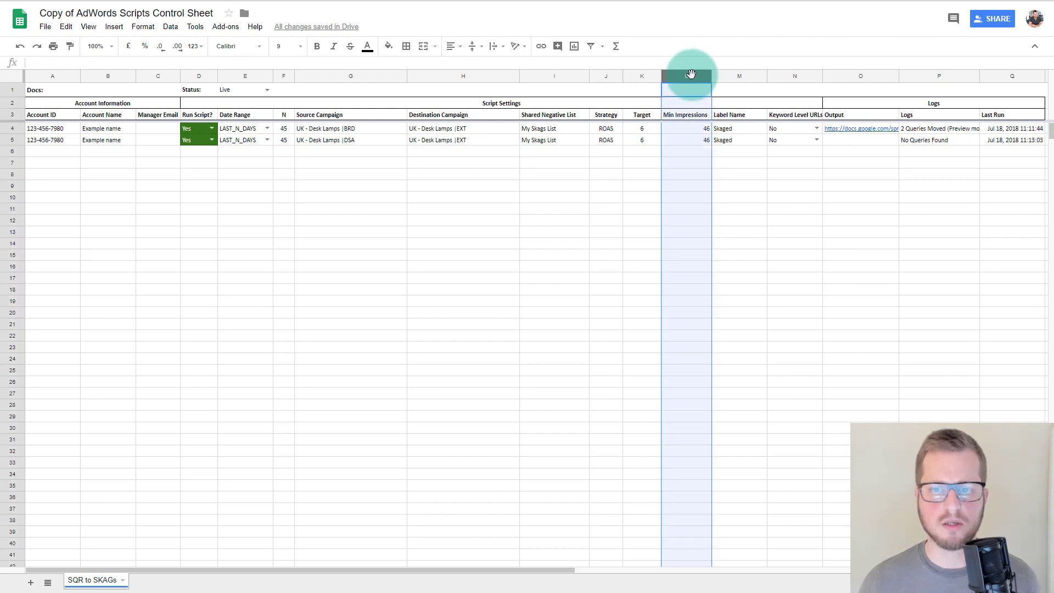
{"action": "left_click", "coordinate": [684, 142]}
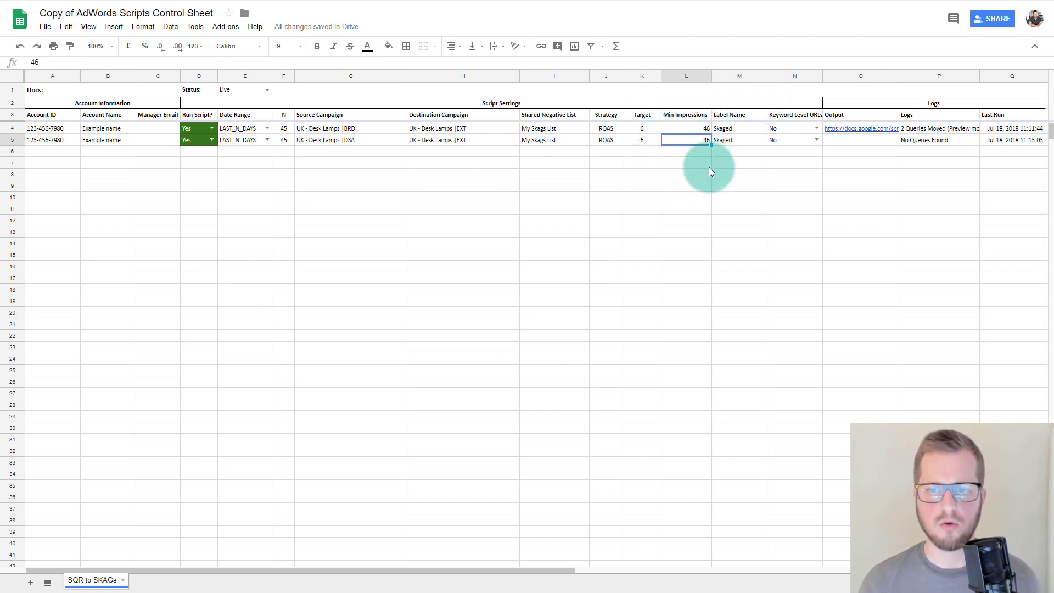
Enter N of 30 and minimum impressions 40 in the first row, correcting an initial 31.
{"action": "left_click", "coordinate": [283, 129]}
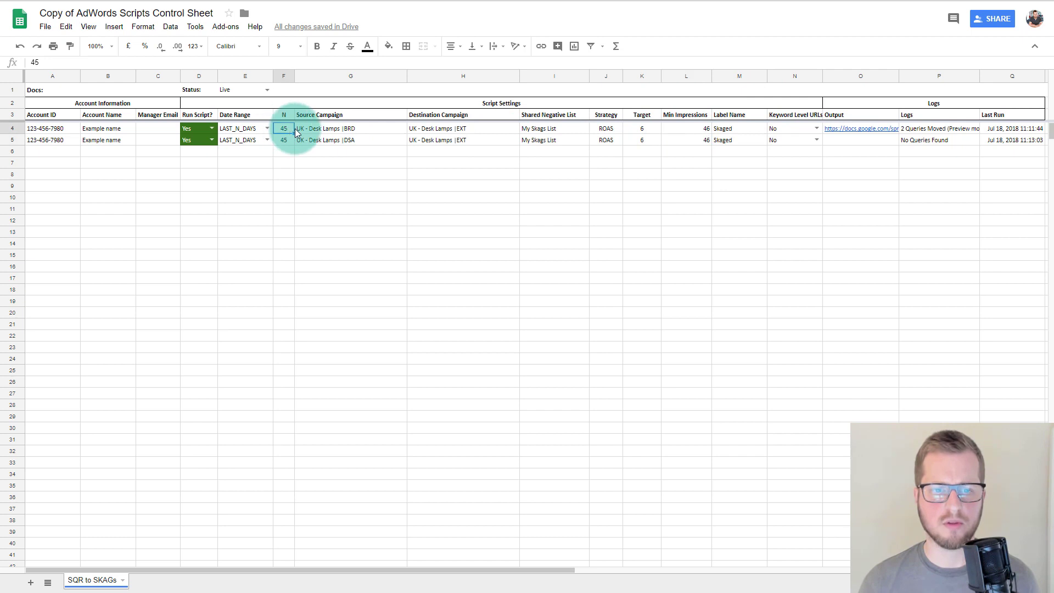
{"action": "type", "text": "30"}
{"action": "key", "text": "Tab"}
{"action": "key", "text": "Tab"}
{"action": "key", "text": "Tab"}
{"action": "key", "text": "Tab"}
{"action": "key", "text": "Tab"}
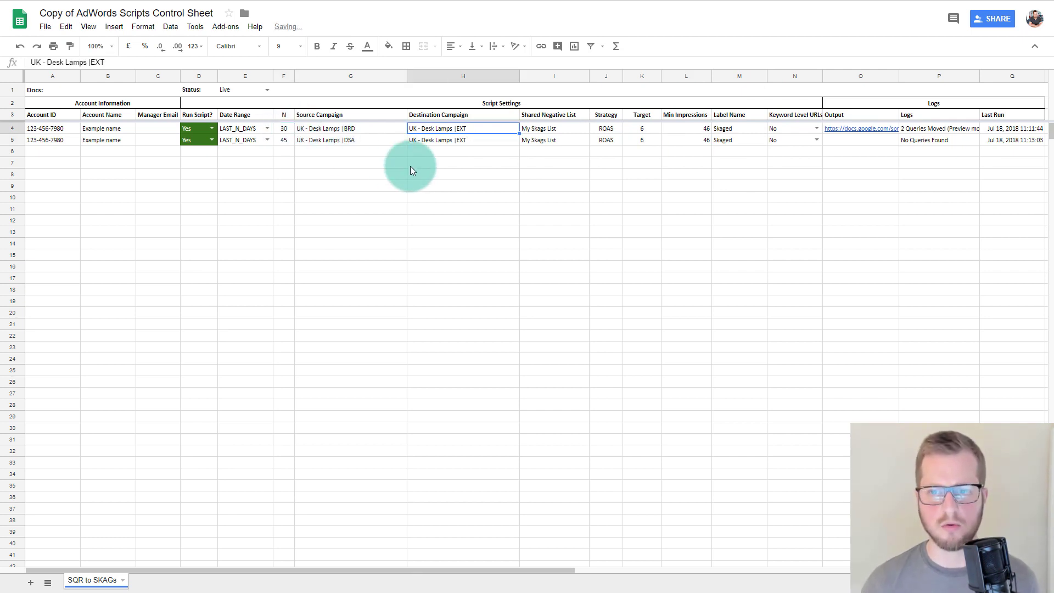
{"action": "key", "text": "Tab"}
{"action": "type", "text": "31"}
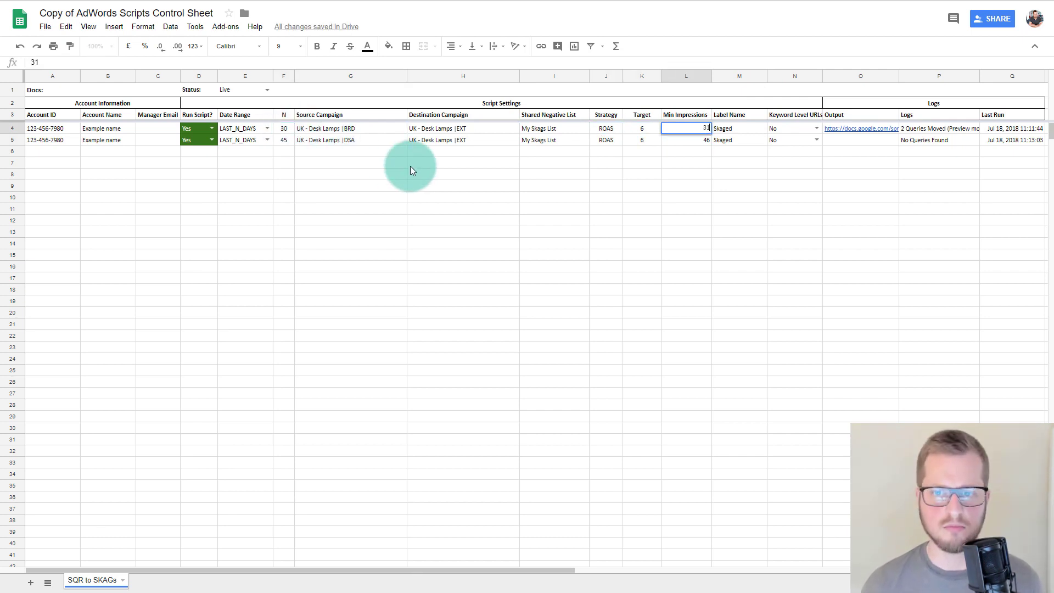
{"action": "key", "text": "Return"}
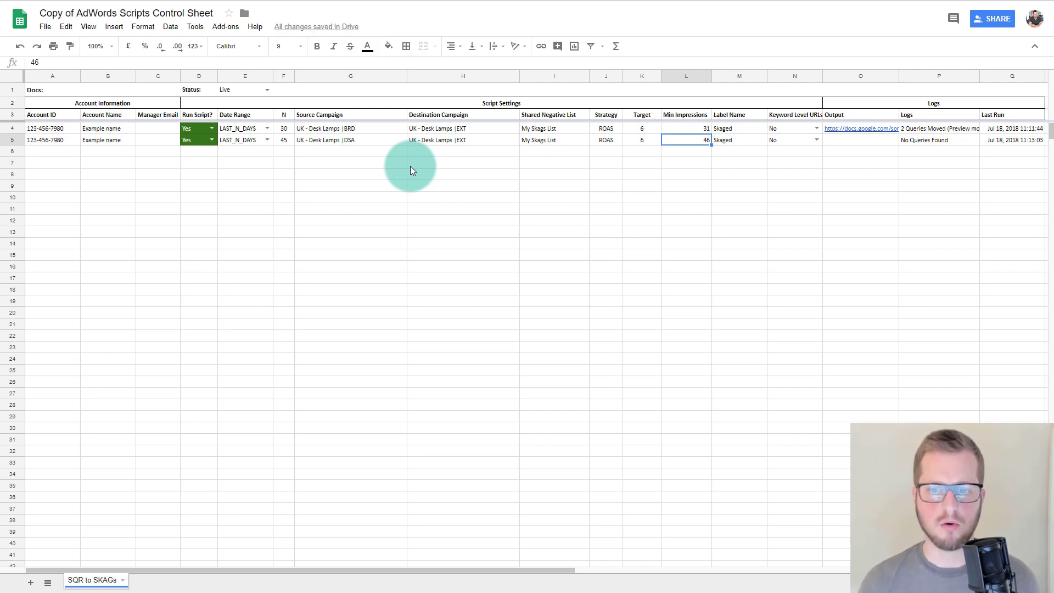
{"action": "key", "text": "Up"}
{"action": "type", "text": "40"}
{"action": "key", "text": "Left"}
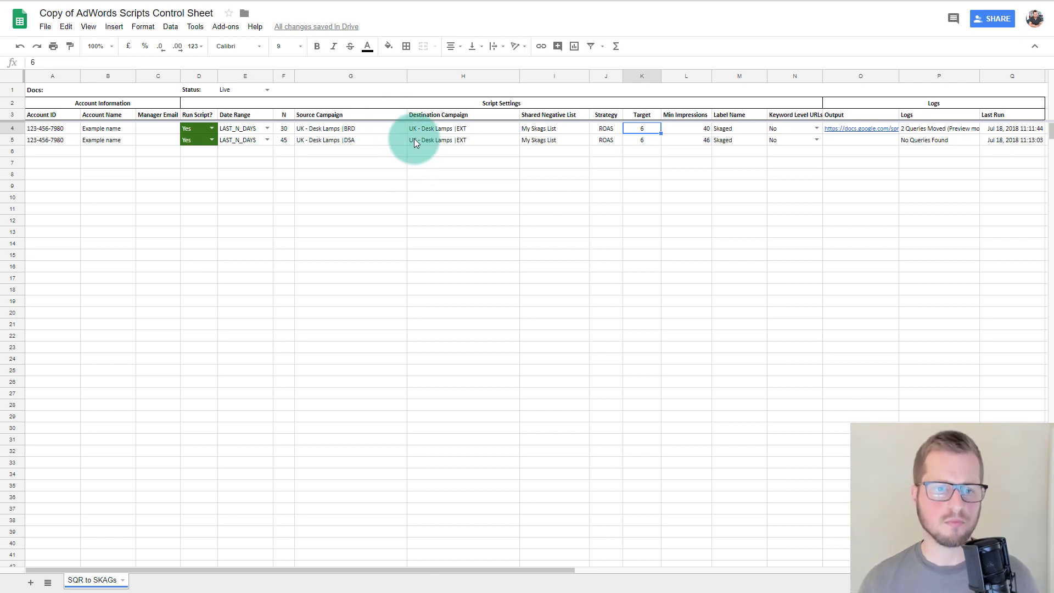
{"action": "left_click", "coordinate": [268, 133]}
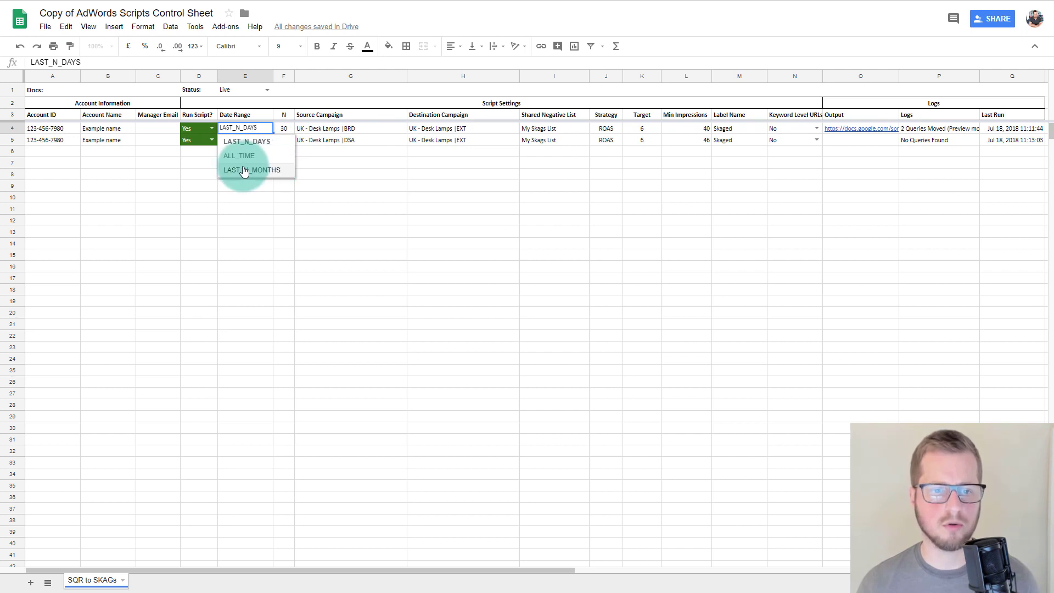
{"action": "left_click", "coordinate": [254, 170]}
{"action": "left_click", "coordinate": [267, 129]}
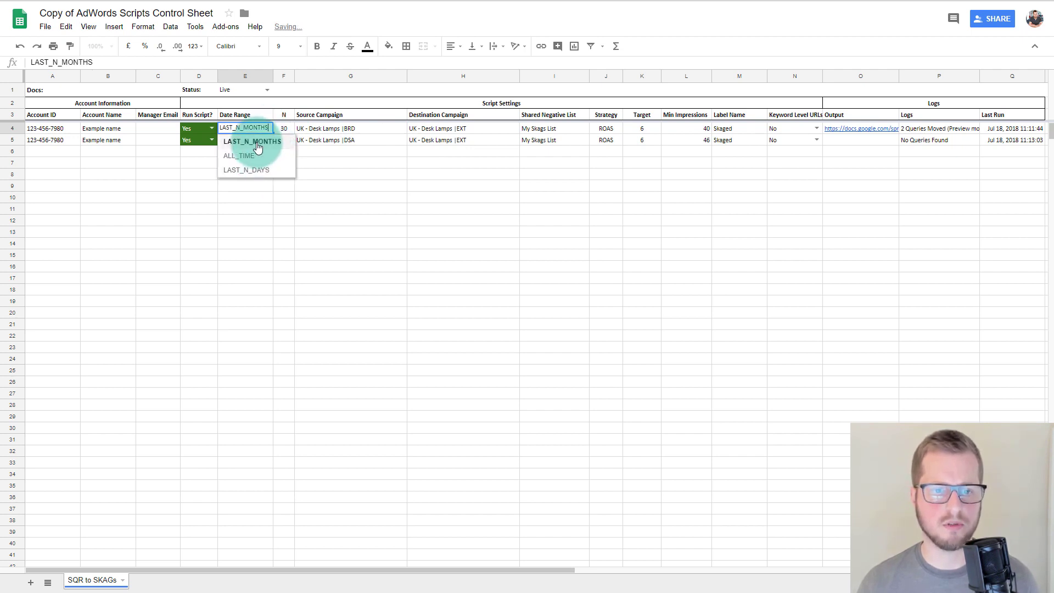
{"action": "left_click", "coordinate": [254, 165]}
{"action": "left_click", "coordinate": [267, 128]}
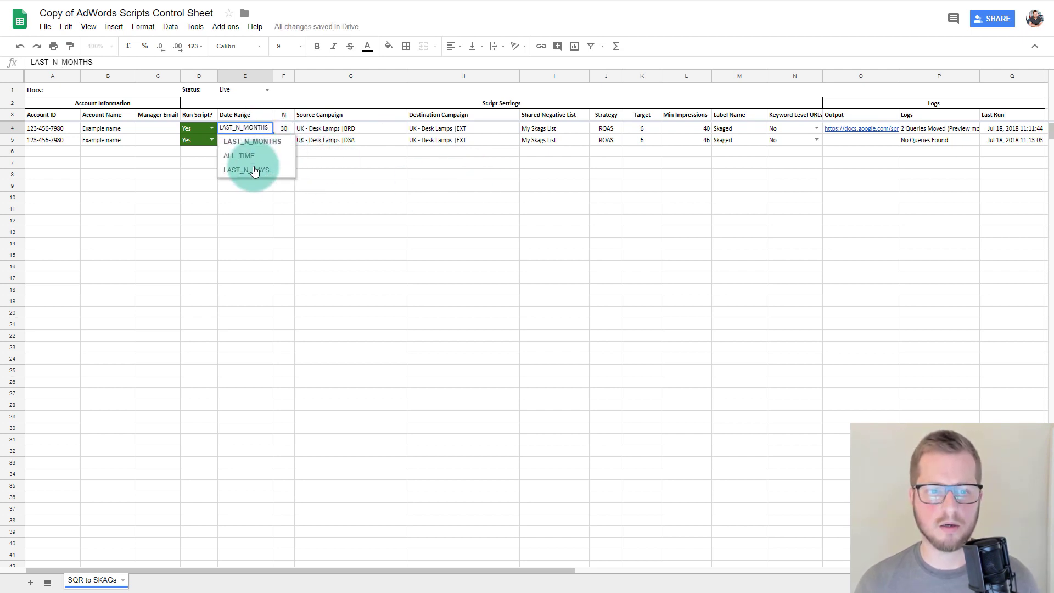
{"action": "left_click", "coordinate": [247, 144]}
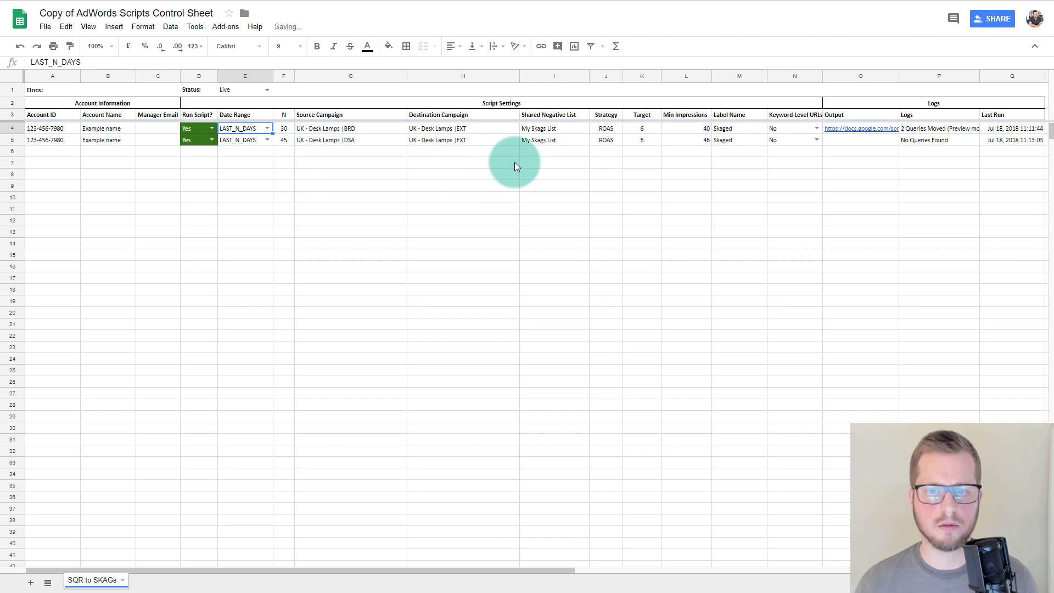
{"action": "left_click", "coordinate": [744, 127]}
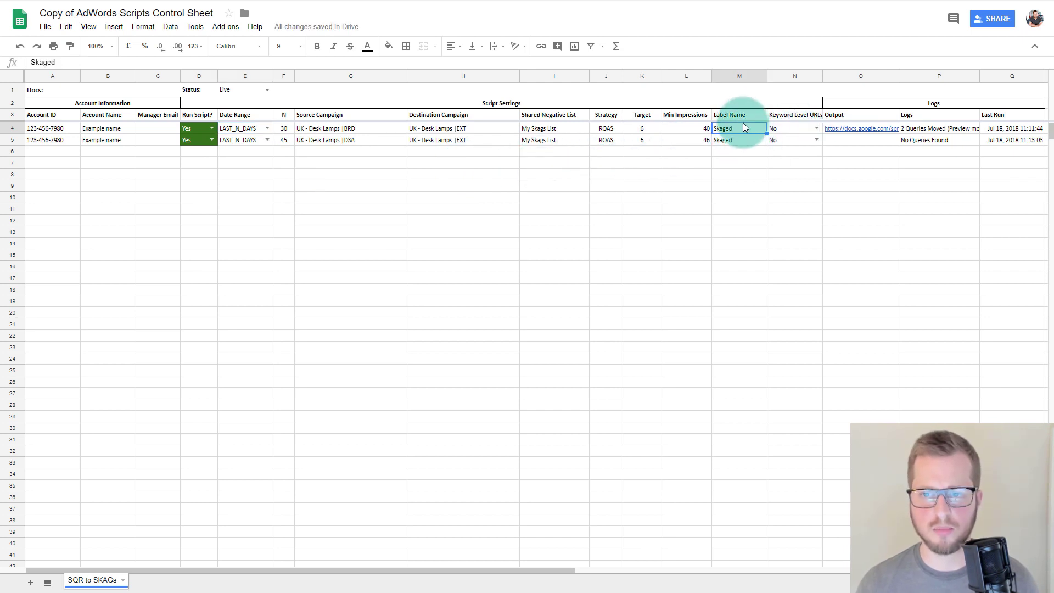
{"action": "left_click", "coordinate": [815, 128]}
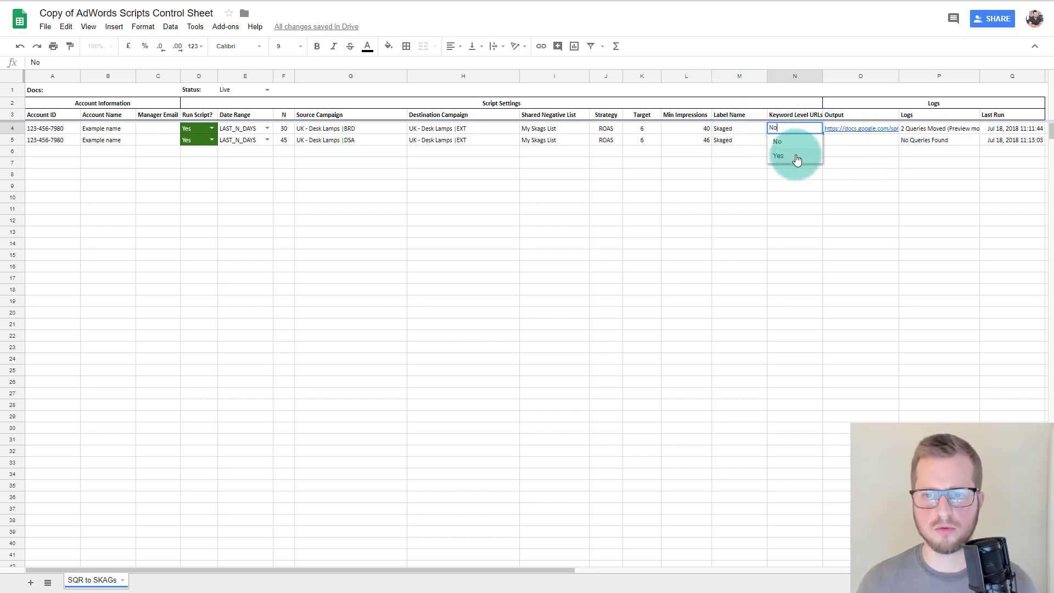
{"action": "left_click", "coordinate": [749, 128]}
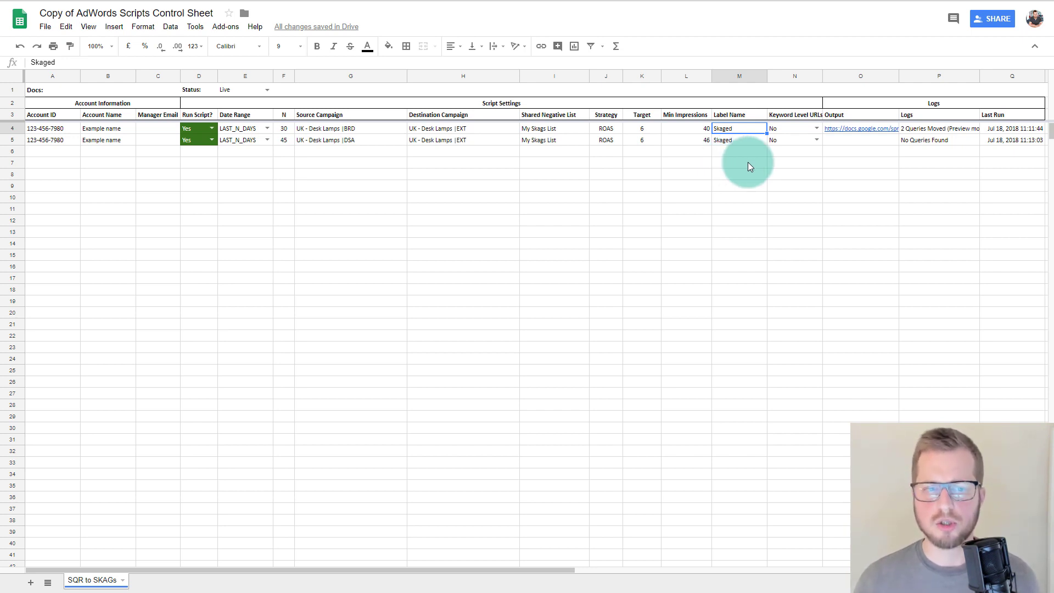
Change the first row's N to 45 and minimum impressions to 46, then check both Last Run times.
{"action": "left_click", "coordinate": [53, 130]}
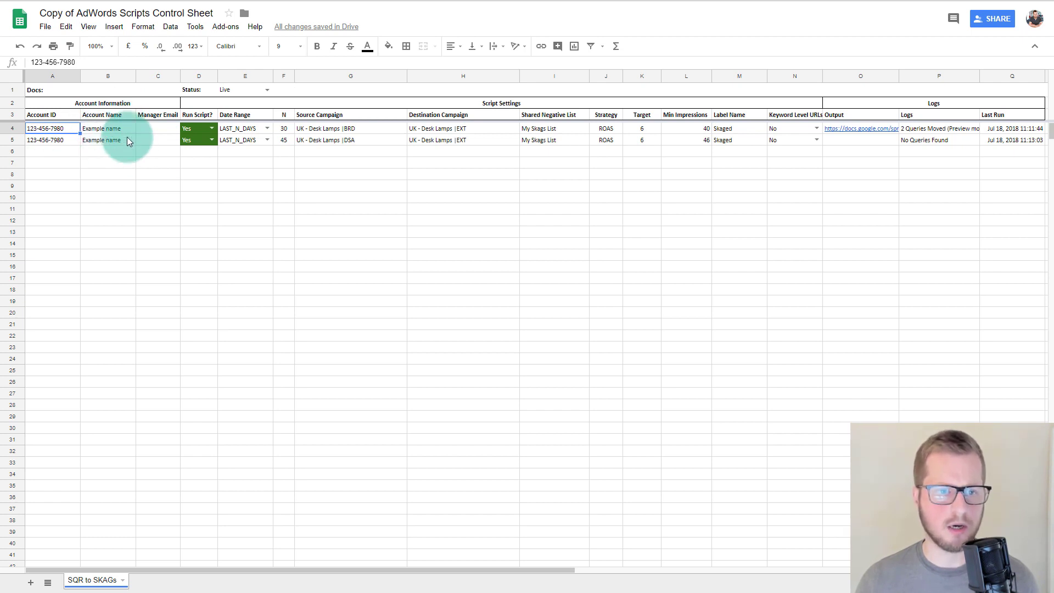
{"action": "mouse_move", "coordinate": [850, 130]}
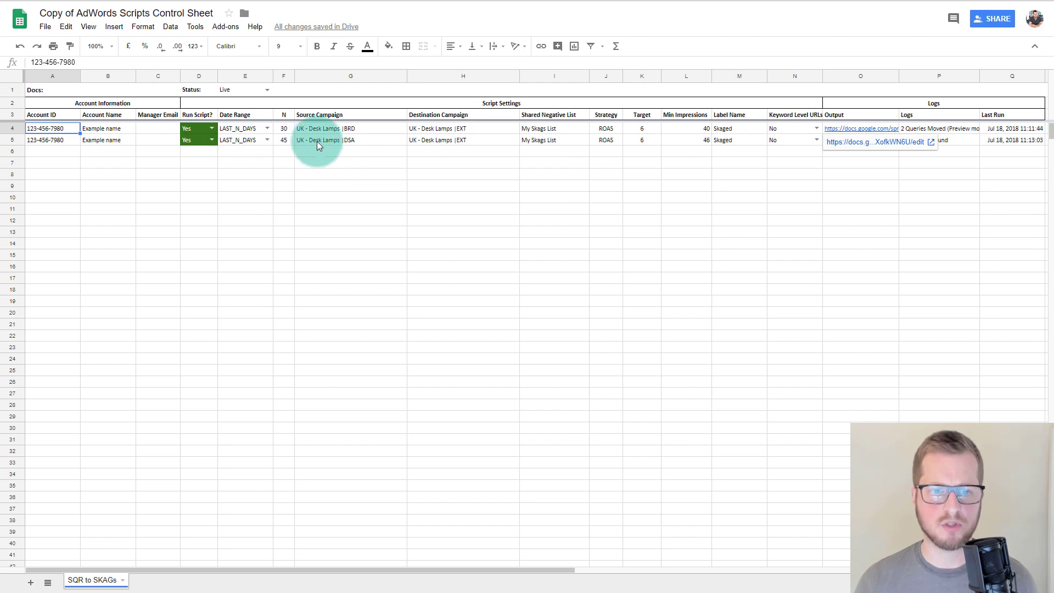
{"action": "left_click", "coordinate": [287, 133]}
{"action": "type", "text": "45"}
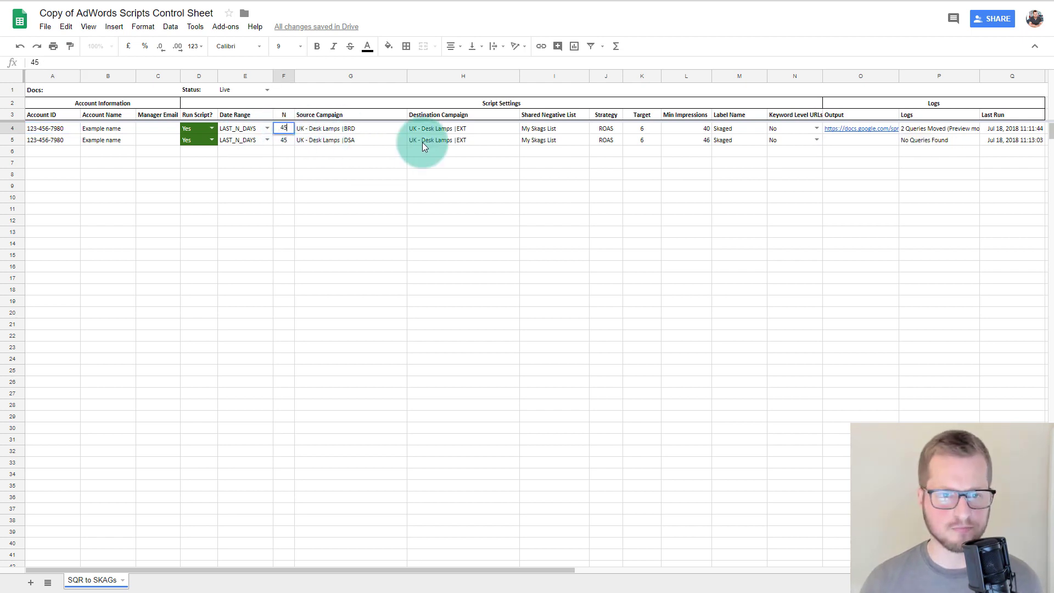
{"action": "key", "text": "Tab"}
{"action": "key", "text": "Tab"}
{"action": "key", "text": "Tab"}
{"action": "key", "text": "Tab"}
{"action": "key", "text": "Tab"}
{"action": "key", "text": "Tab"}
{"action": "type", "text": "46"}
{"action": "key", "text": "Return"}
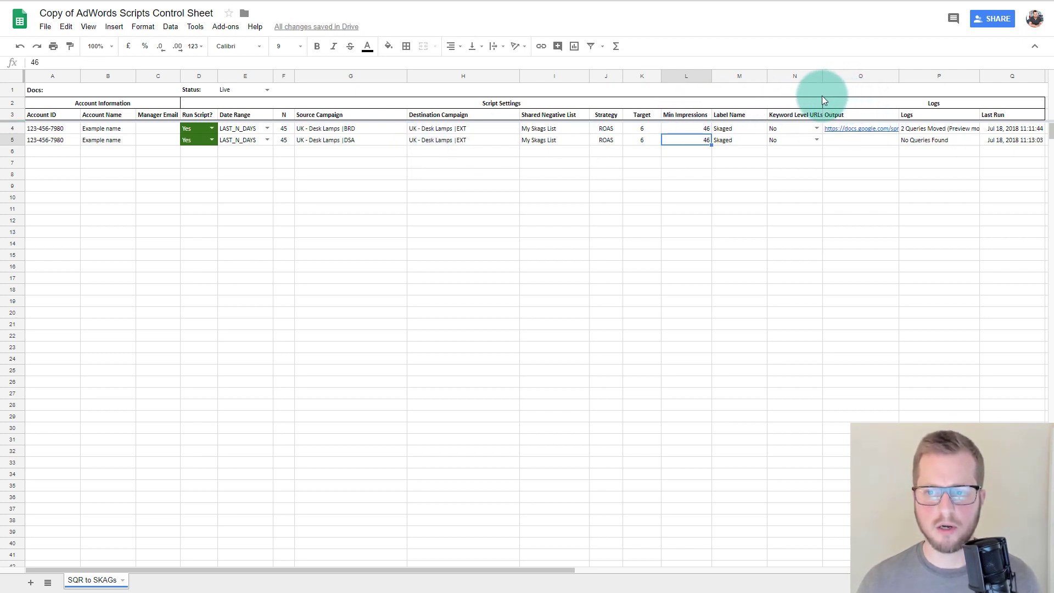
{"action": "left_click", "coordinate": [1006, 140]}
{"action": "left_click", "coordinate": [1007, 131]}
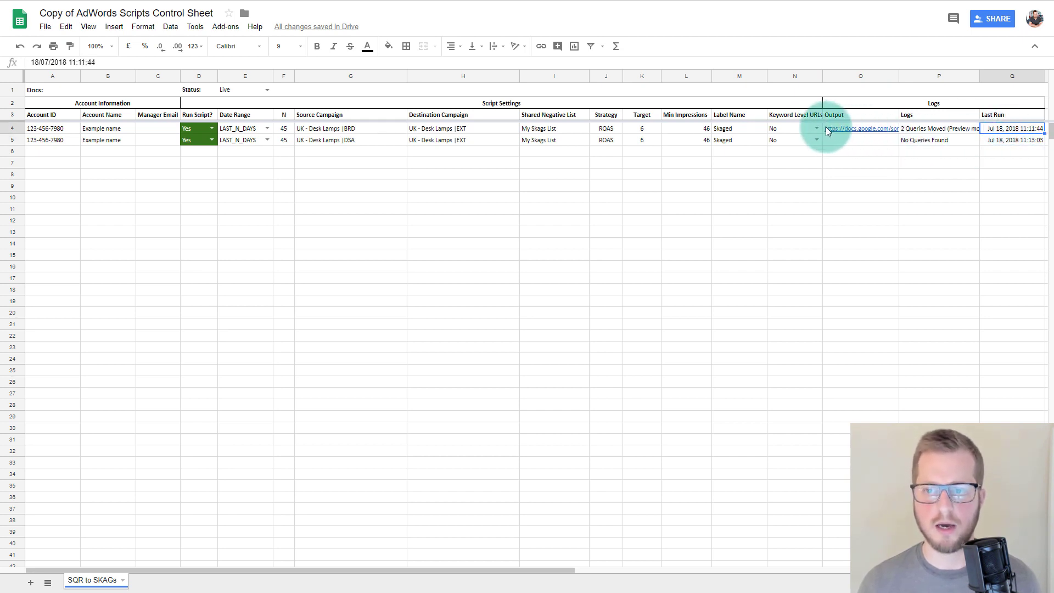
{"action": "left_click", "coordinate": [916, 140]}
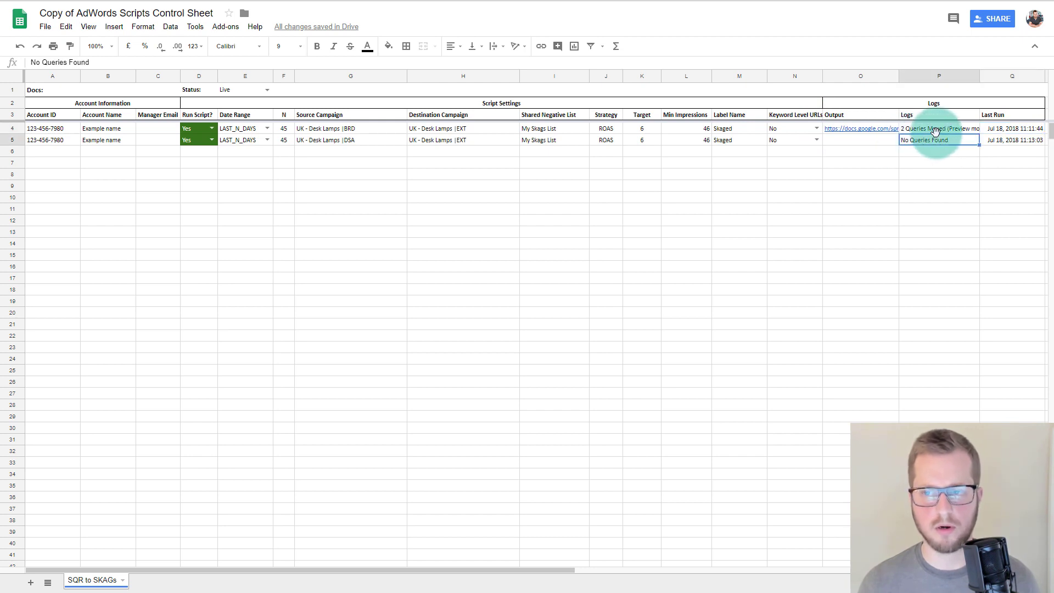
{"action": "left_click", "coordinate": [936, 130]}
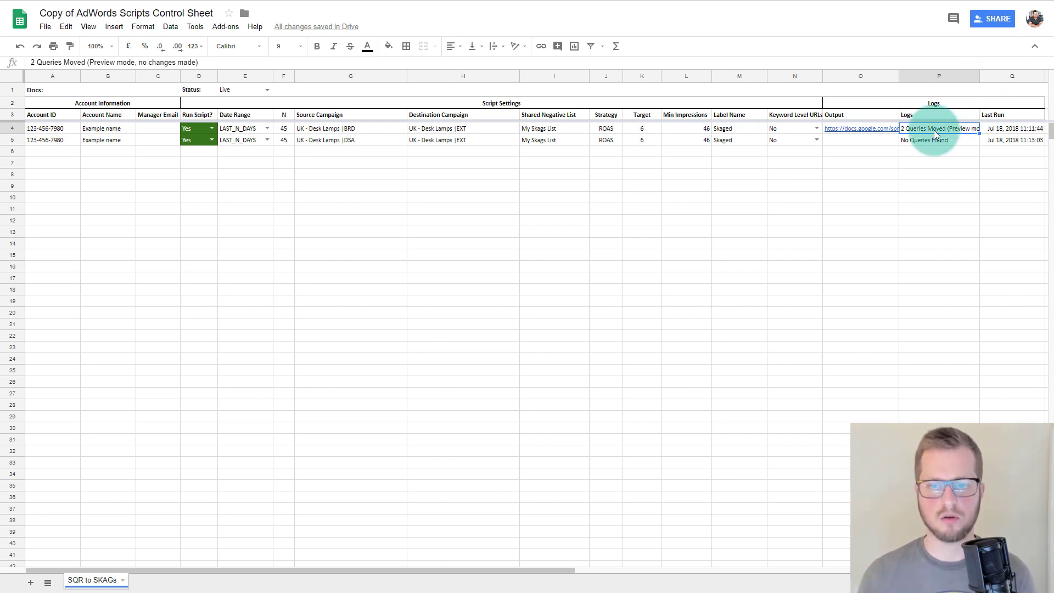
{"action": "left_click", "coordinate": [639, 130]}
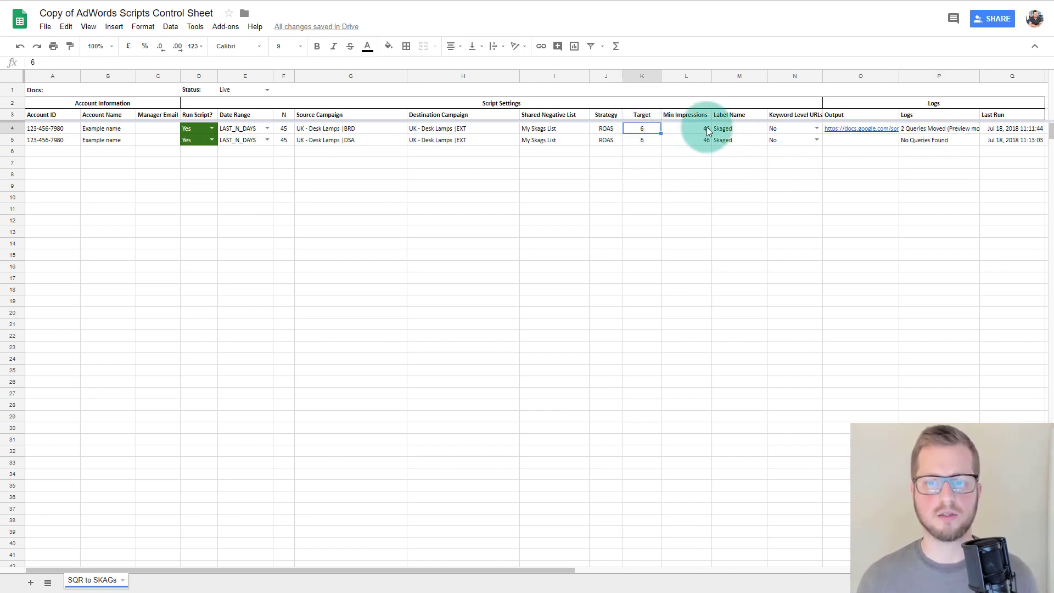
{"action": "left_click", "coordinate": [291, 129]}
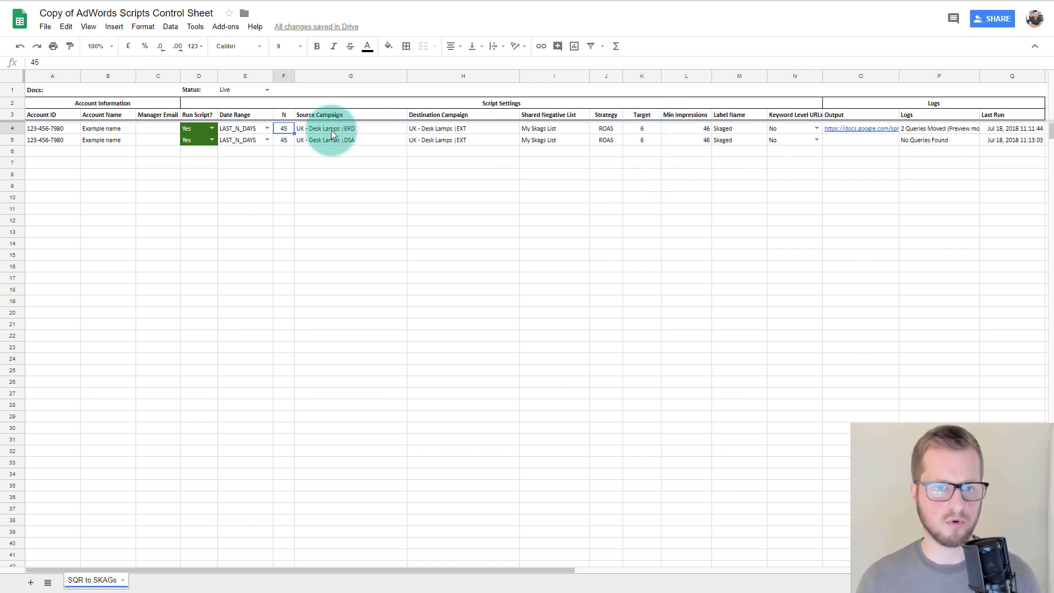
{"action": "left_click", "coordinate": [676, 127]}
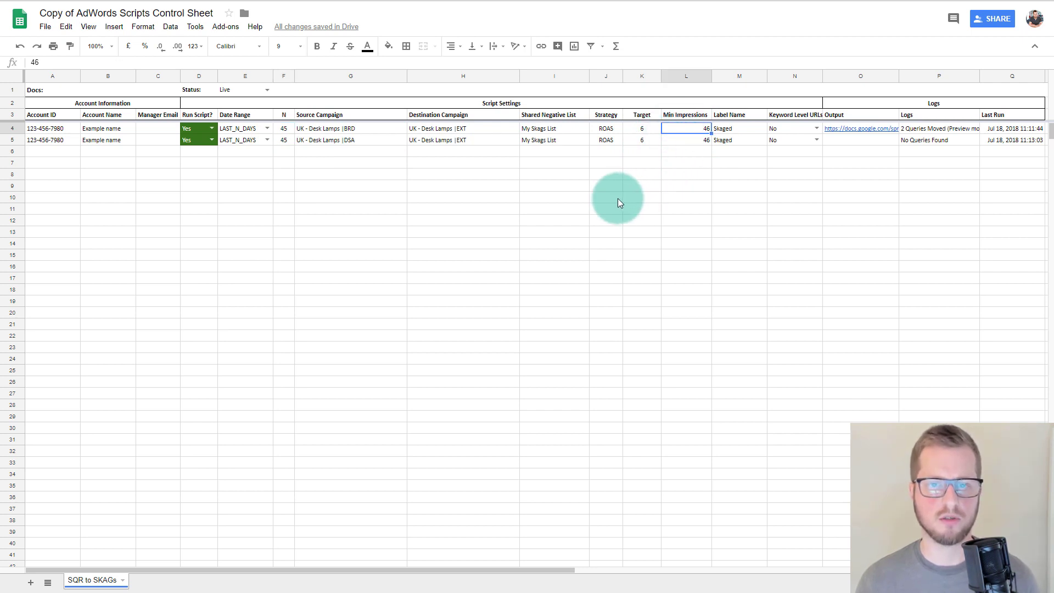
{"action": "left_click", "coordinate": [359, 131]}
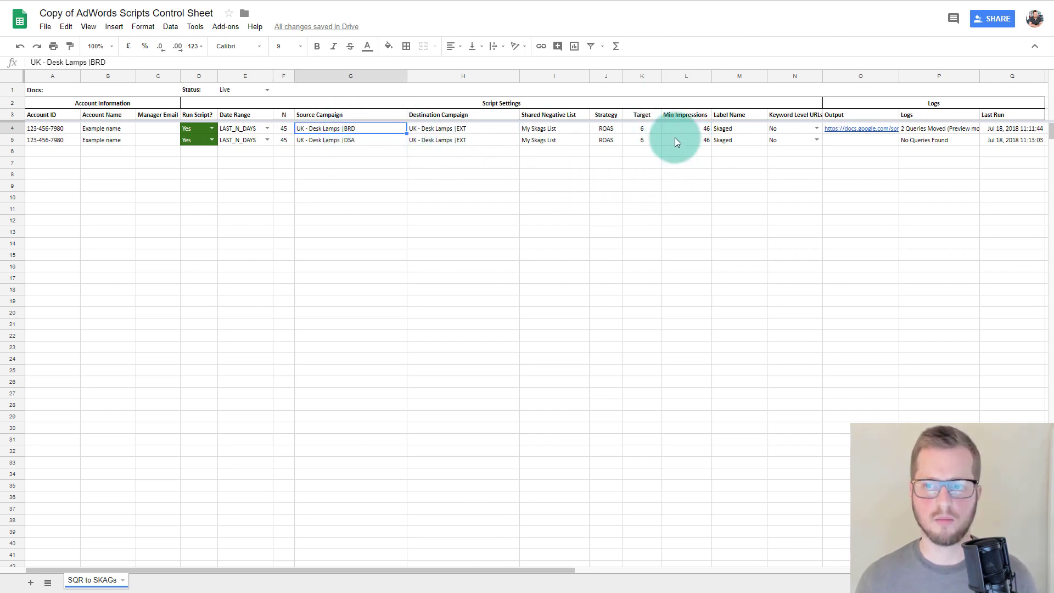
{"action": "left_click", "coordinate": [943, 131]}
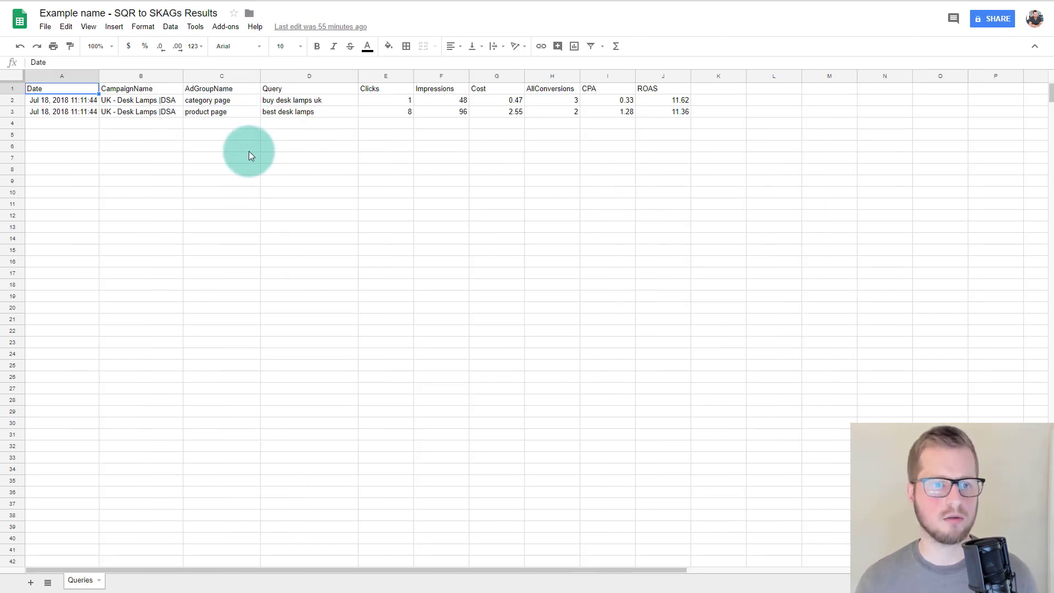
Review the first moved query's date, campaign, query text, clicks, impressions and cost.
{"action": "left_click", "coordinate": [80, 102]}
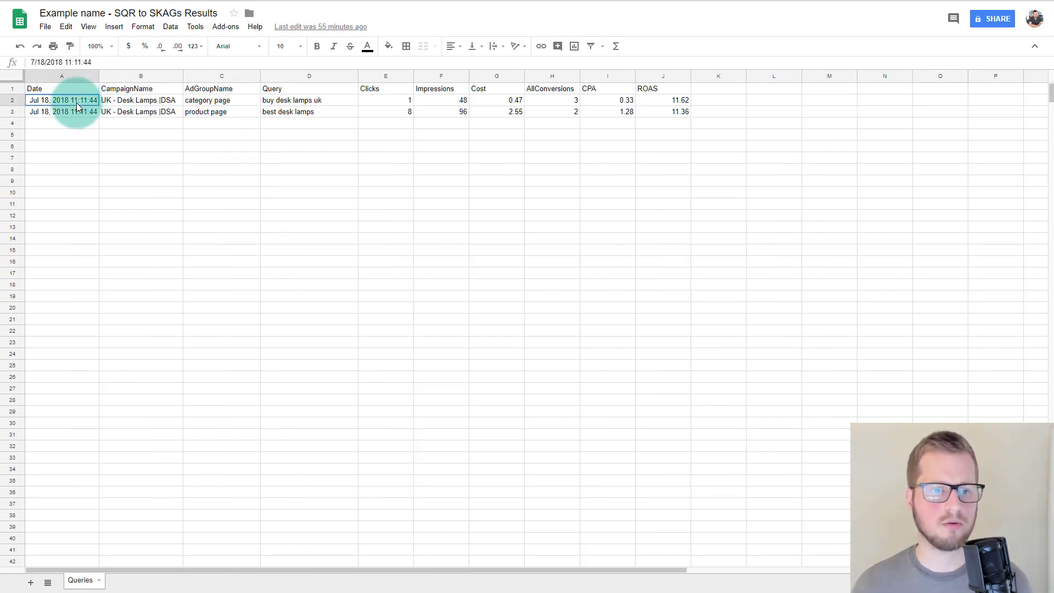
{"action": "left_click", "coordinate": [130, 104]}
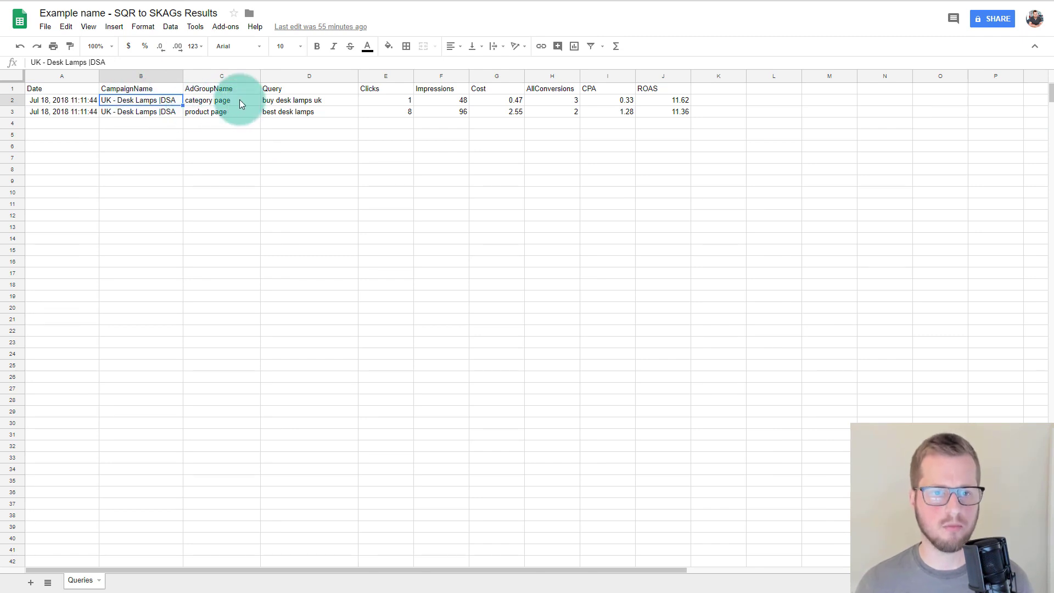
{"action": "left_click", "coordinate": [291, 102]}
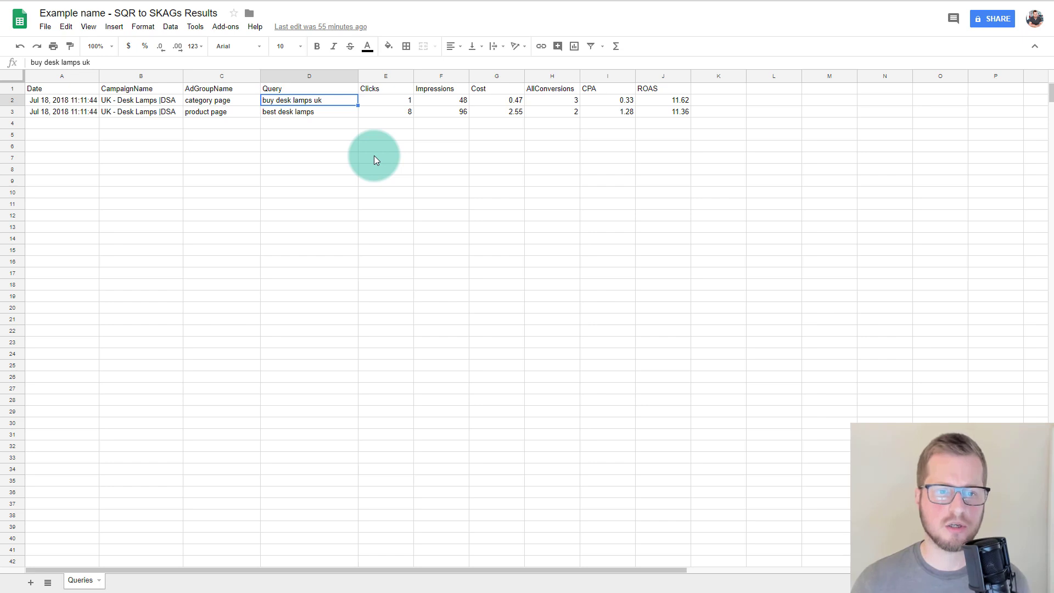
{"action": "key", "text": "Right"}
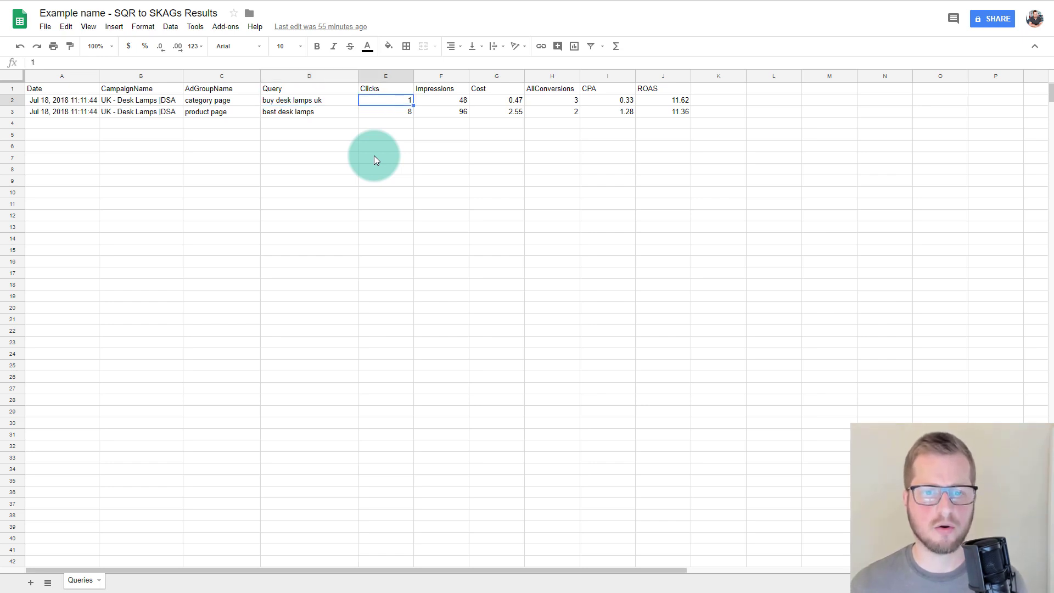
{"action": "key", "text": "Right"}
{"action": "key", "text": "Left"}
{"action": "key", "text": "Down"}
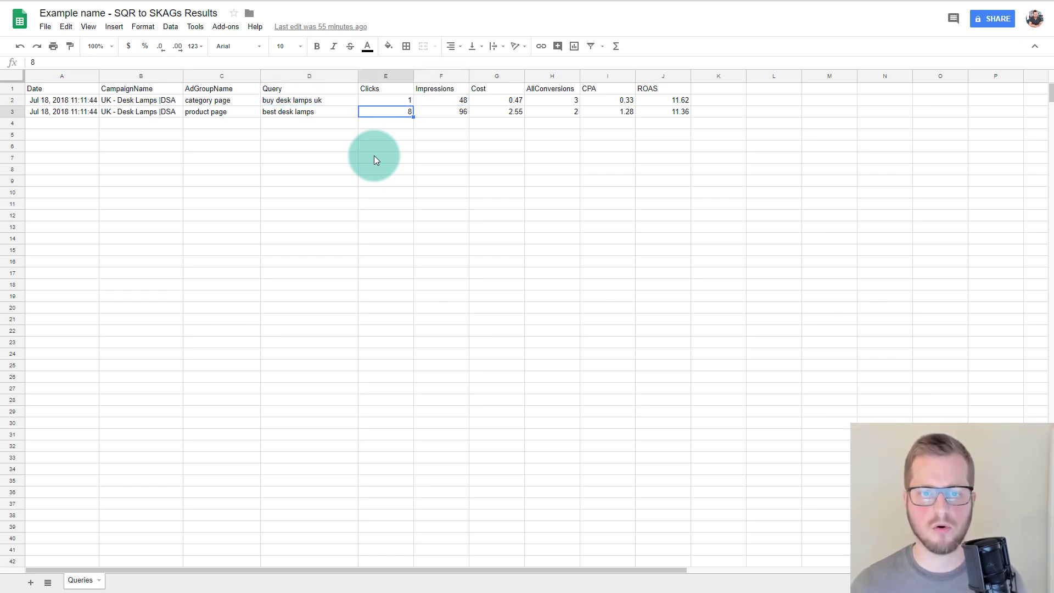
{"action": "key", "text": "Right"}
{"action": "key", "text": "Up"}
{"action": "key", "text": "Right"}
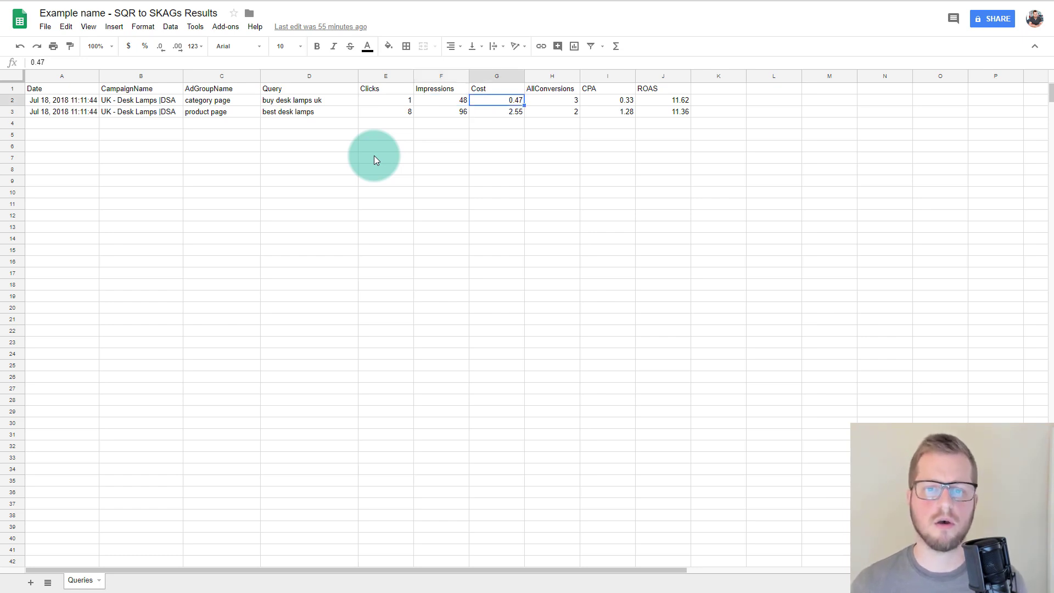
Compare conversions, CPA and ROAS of both moved queries, including the second's ROAS of 11.36.
{"action": "key", "text": "Right"}
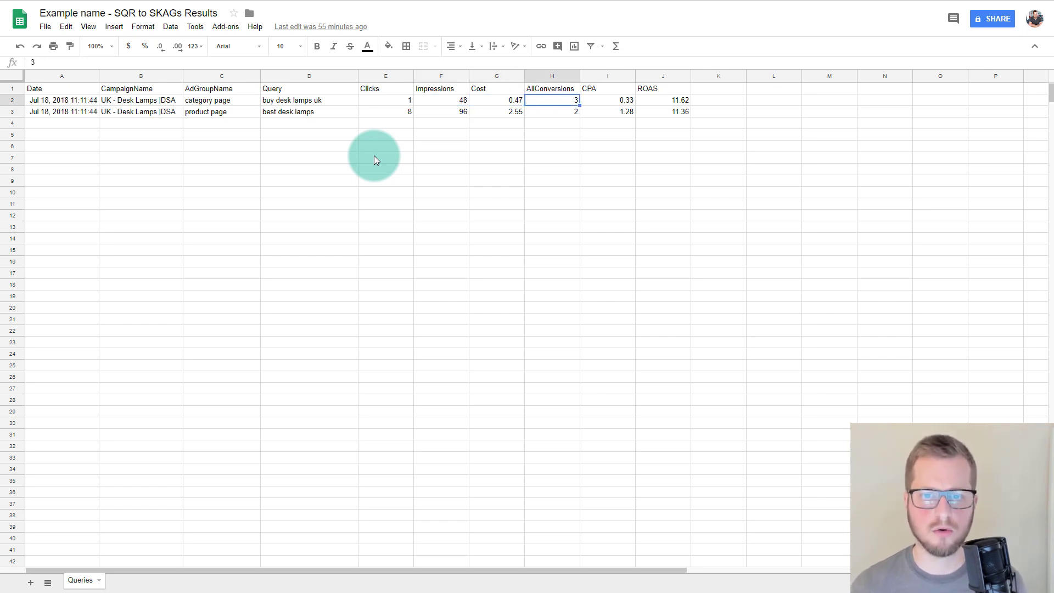
{"action": "key", "text": "Right"}
{"action": "key", "text": "Right"}
{"action": "key", "text": "Down"}
{"action": "key", "text": "Up"}
{"action": "key", "text": "Left"}
{"action": "key", "text": "Right"}
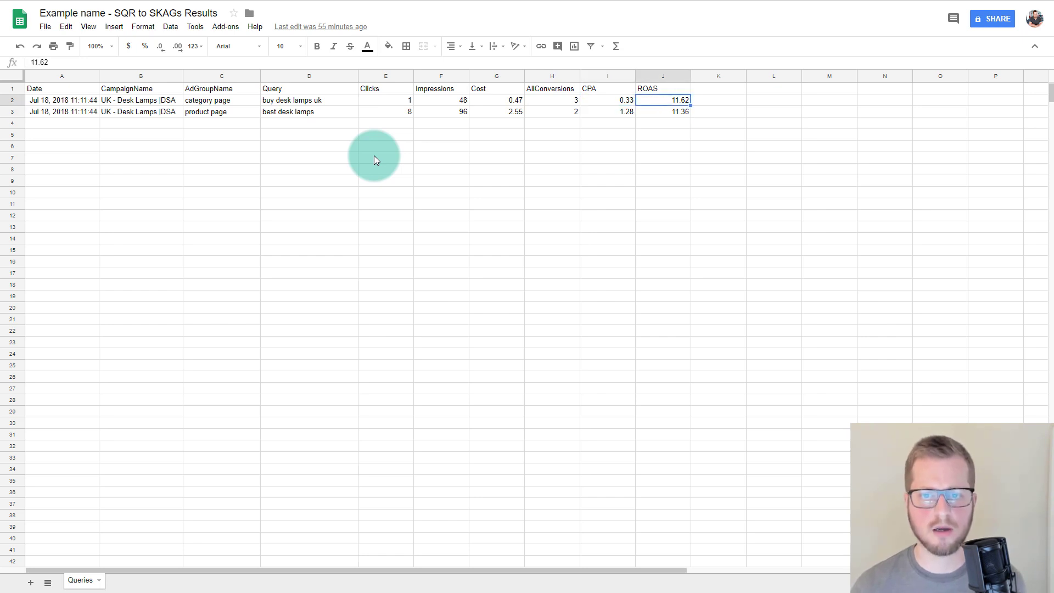
{"action": "key", "text": "Left"}
{"action": "key", "text": "Right"}
{"action": "key", "text": "Down"}
{"action": "key", "text": "Up"}
{"action": "key", "text": "Down"}
{"action": "key", "text": "Up"}
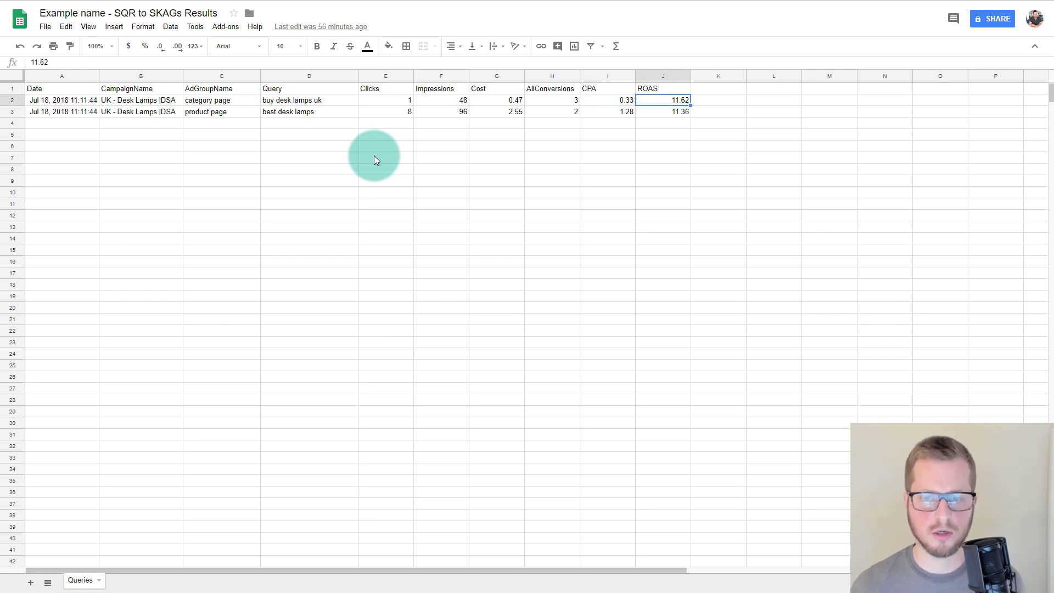
{"action": "key", "text": "Down"}
{"action": "key", "text": "Up"}
{"action": "key", "text": "Left"}
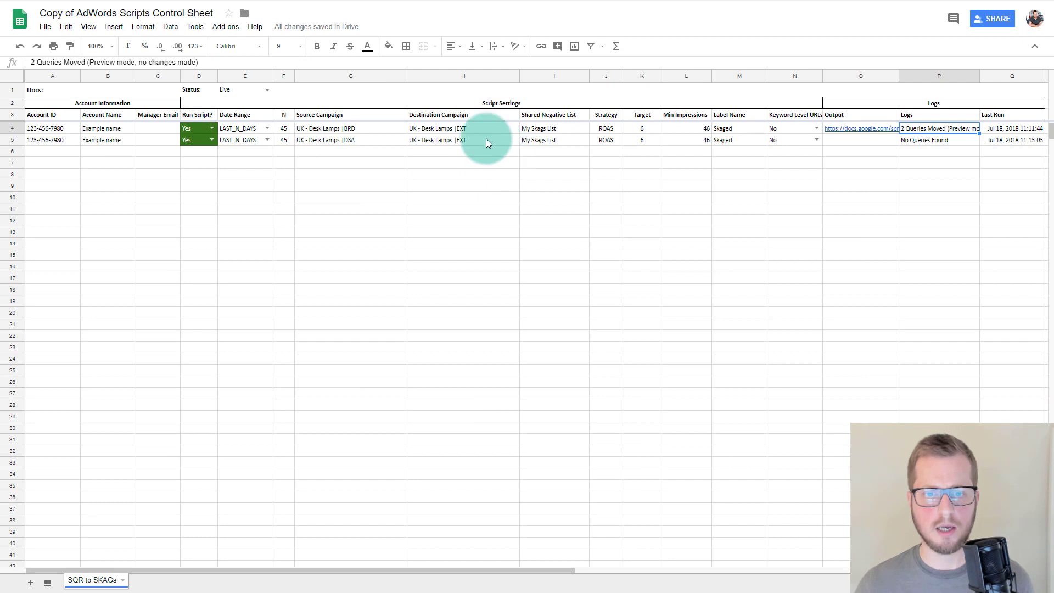
Back on the Control Sheet, check the first row's destination campaign UK - Desk Lamps | EXT.
{"action": "left_click", "coordinate": [466, 127]}
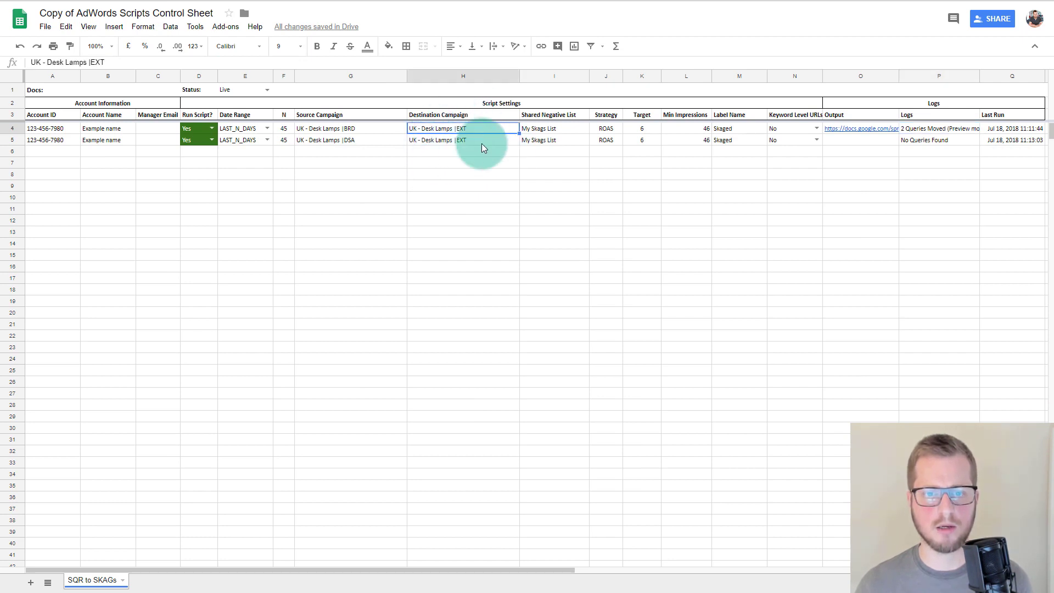